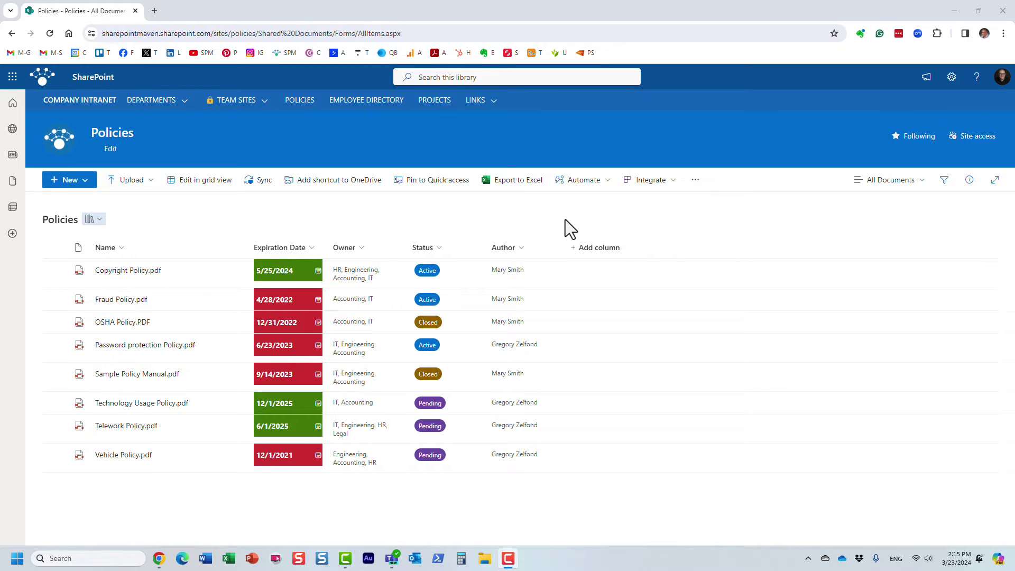
# Check Automate options with Copyright Policy.pdf selected, then deselect it and inspect the Expiration Date column menu
pyautogui.click(55, 271)
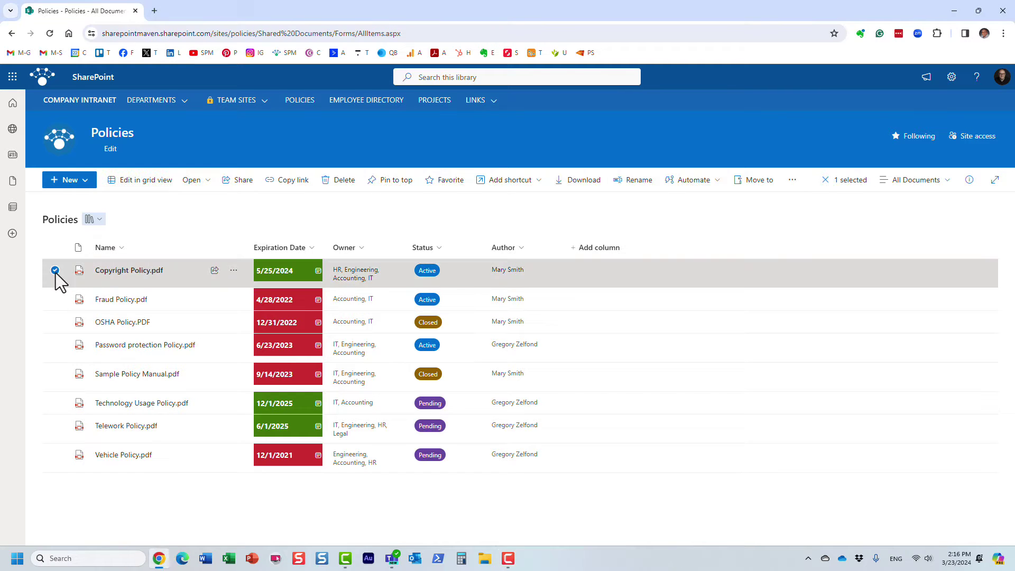
pyautogui.click(703, 182)
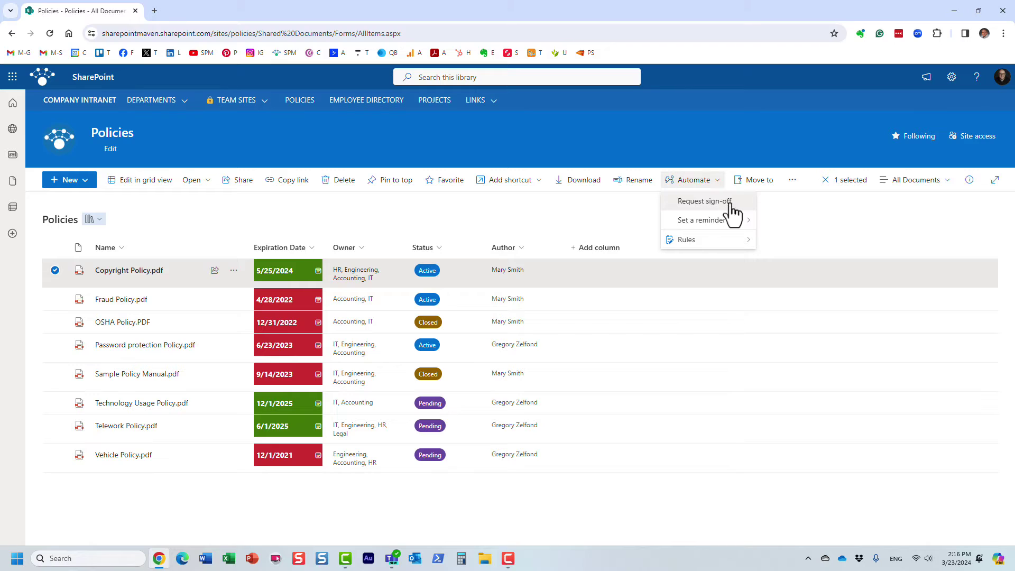
pyautogui.click(647, 144)
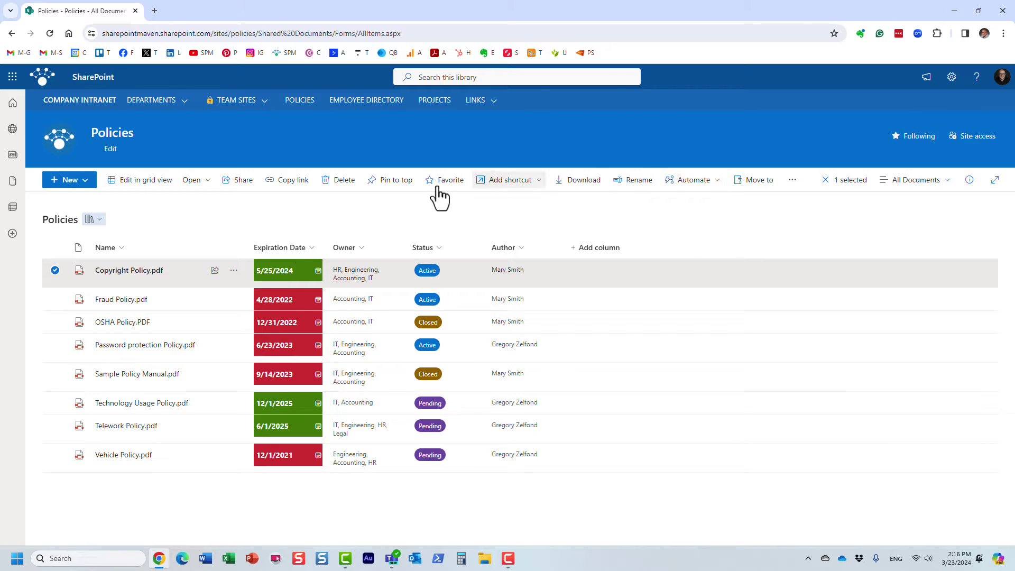
pyautogui.click(55, 270)
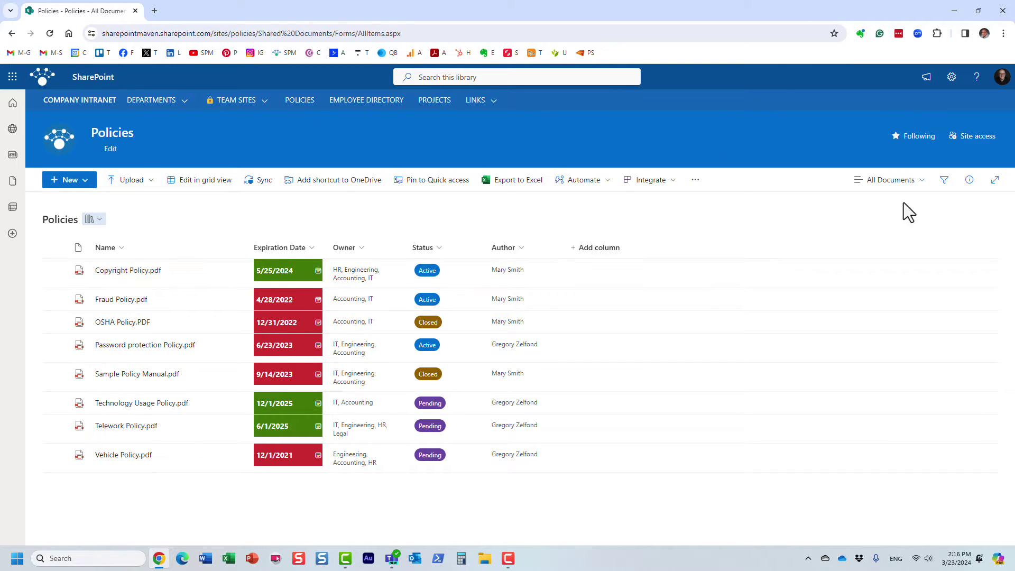
pyautogui.click(313, 248)
pyautogui.click(405, 217)
# Show Automate > Set a reminder offering Expiration Date, after dismissing an accidental new-column panel
pyautogui.click(598, 190)
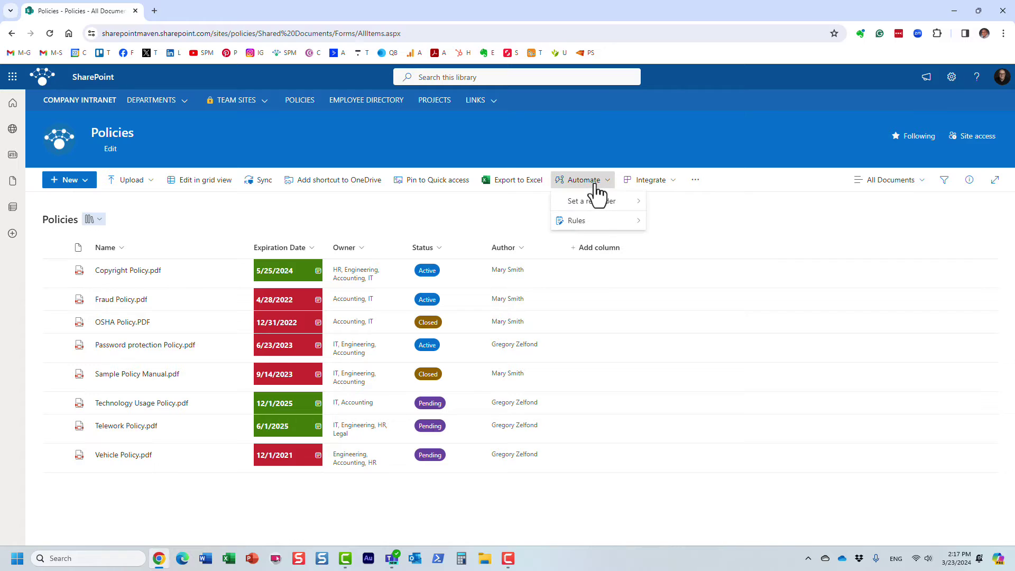
pyautogui.moveTo(612, 211)
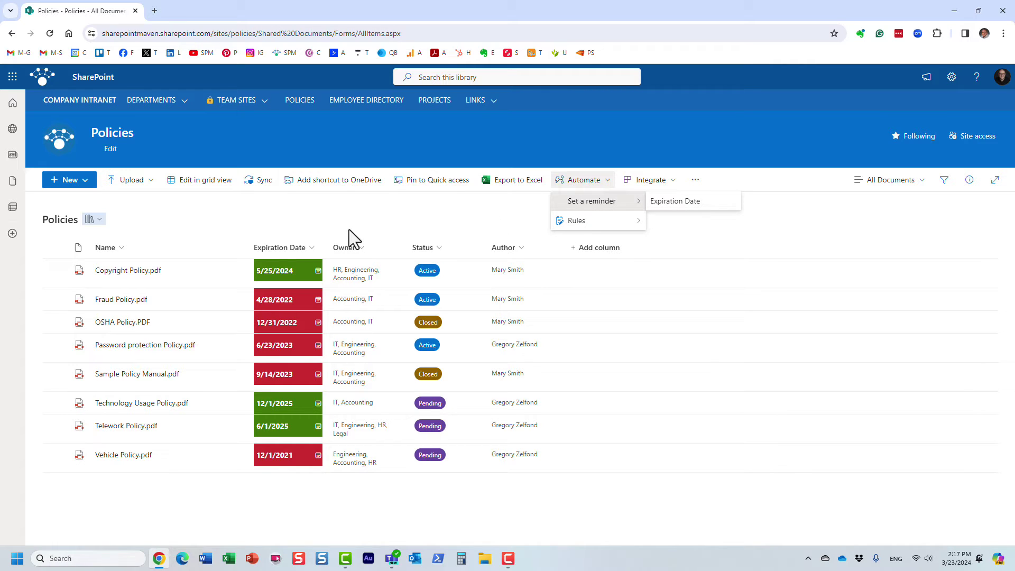
pyautogui.click(573, 249)
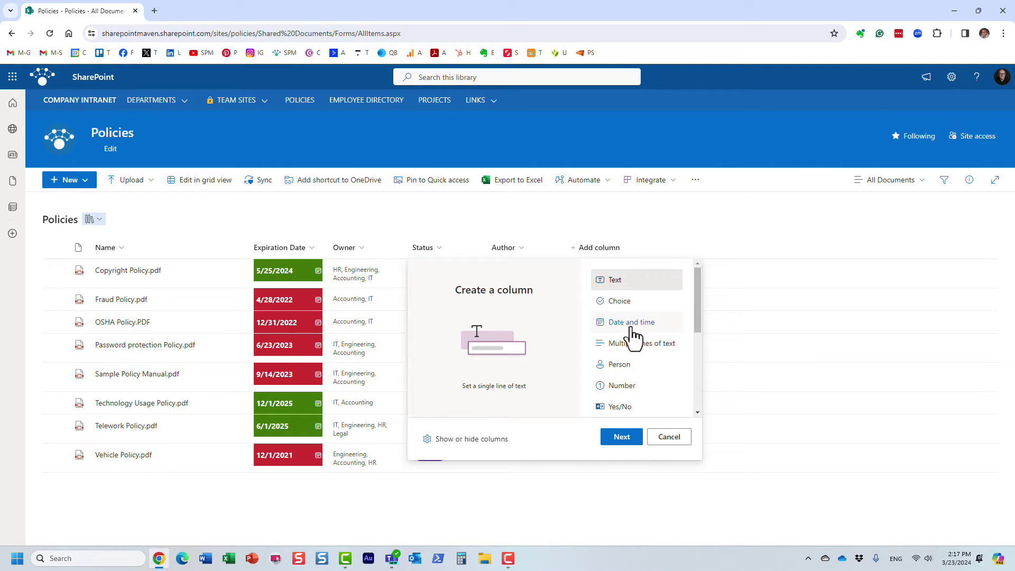
pyautogui.click(656, 227)
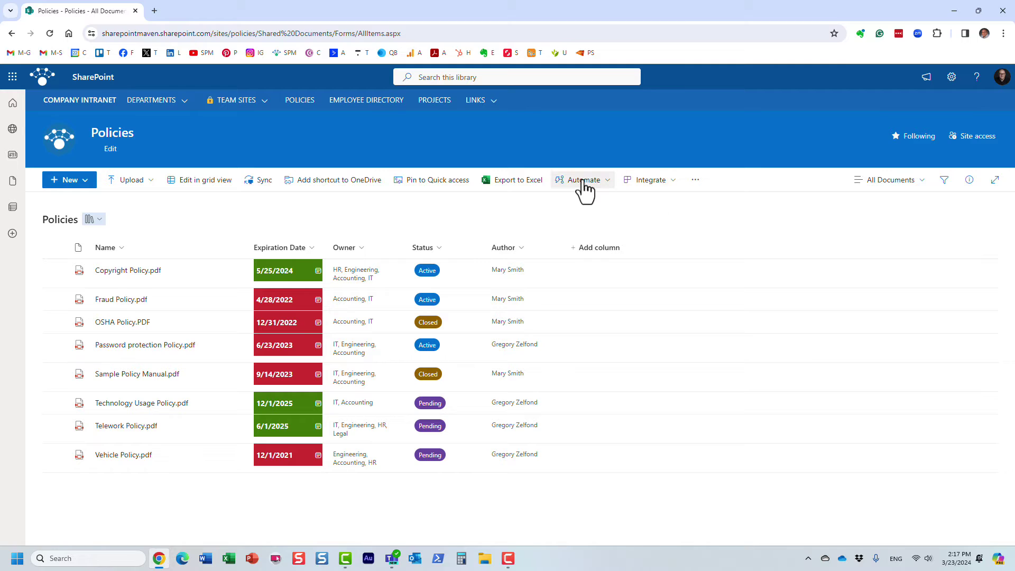
pyautogui.click(585, 183)
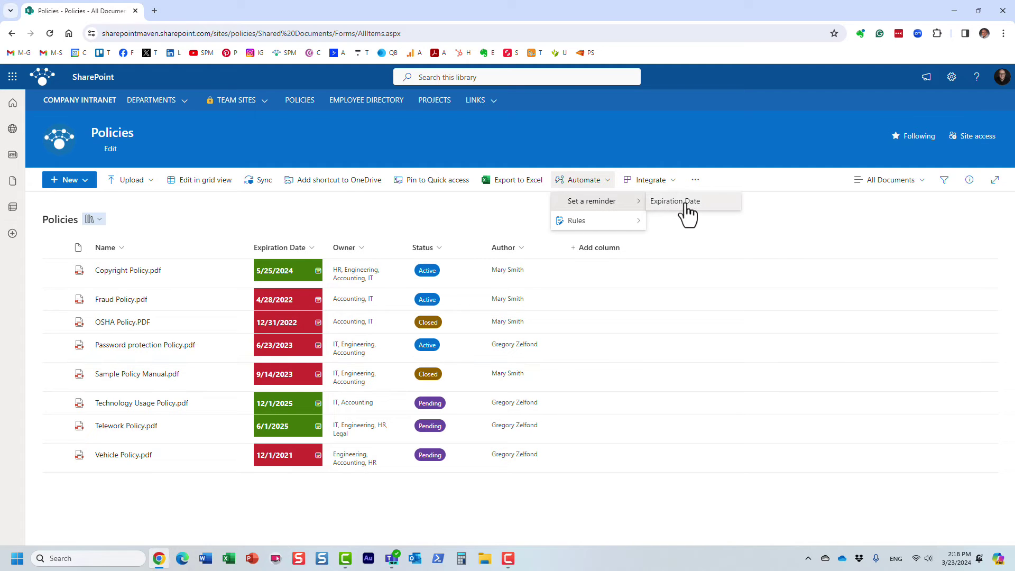
# Start a reminder based on the Expiration Date column
pyautogui.click(675, 201)
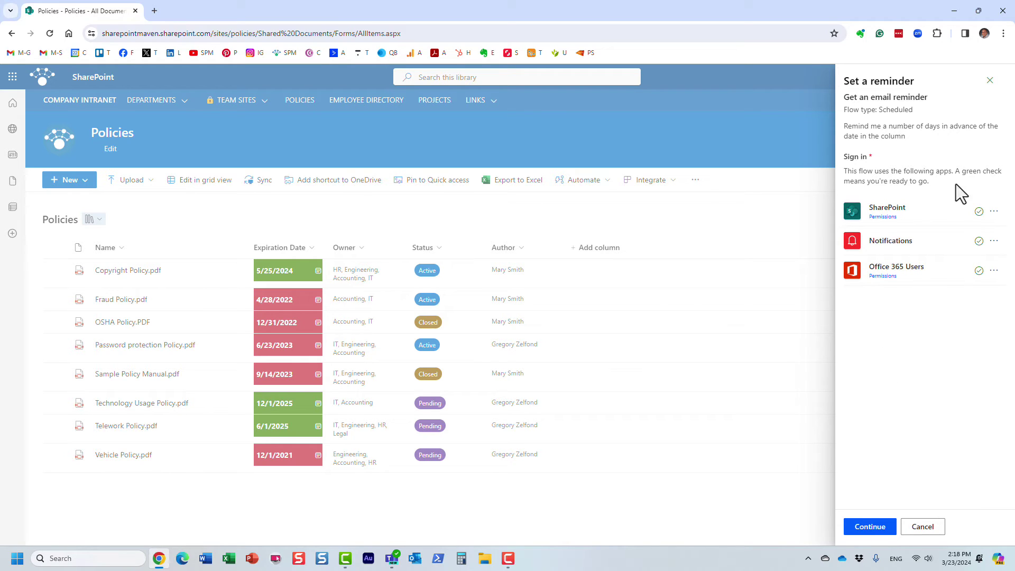
# Name the flow 'Reminder about soon to be expired policies' and set days in advance to 30
pyautogui.click(868, 528)
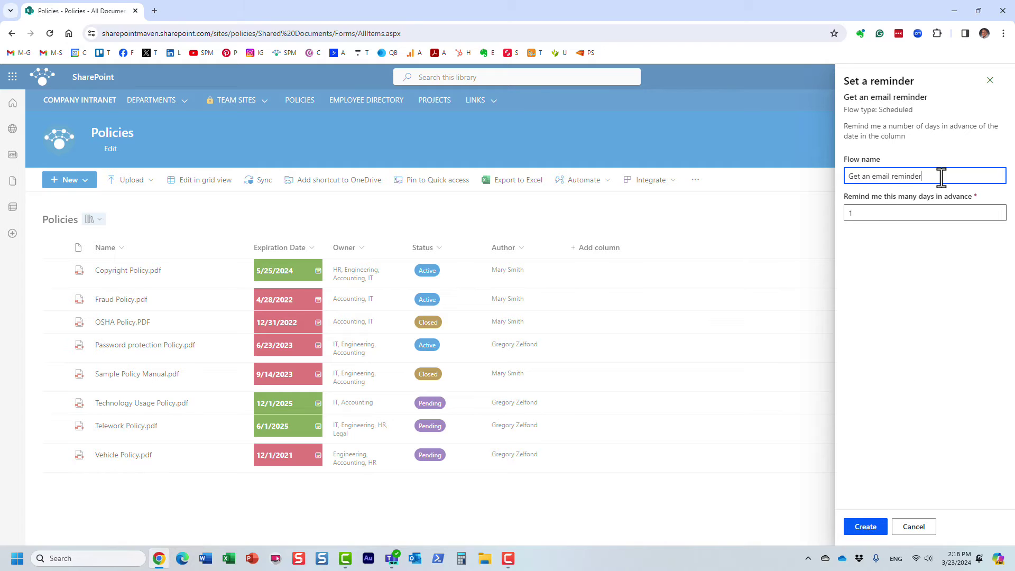
pyautogui.moveTo(942, 178); pyautogui.dragTo(845, 175)
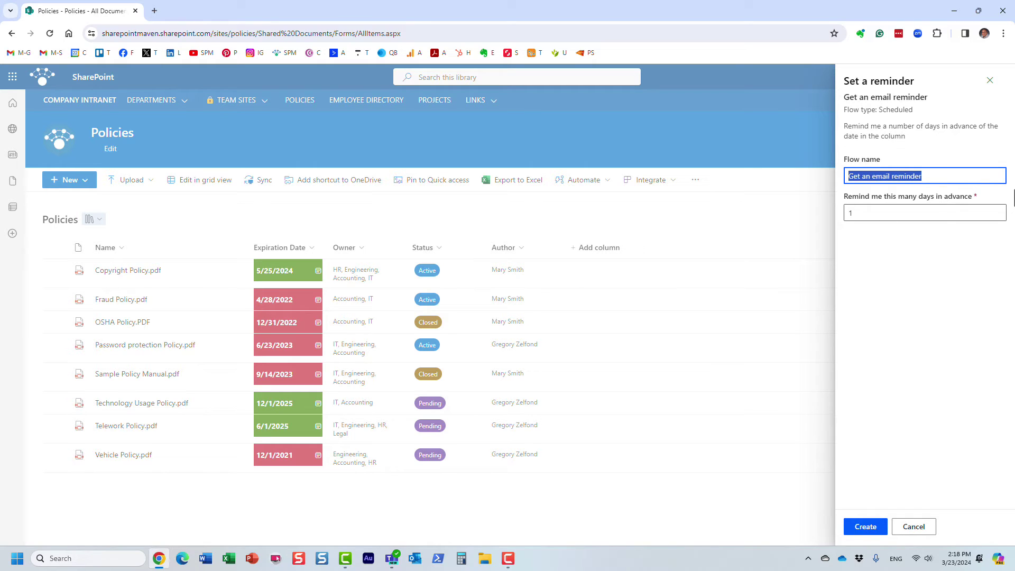
pyautogui.write('Rem')
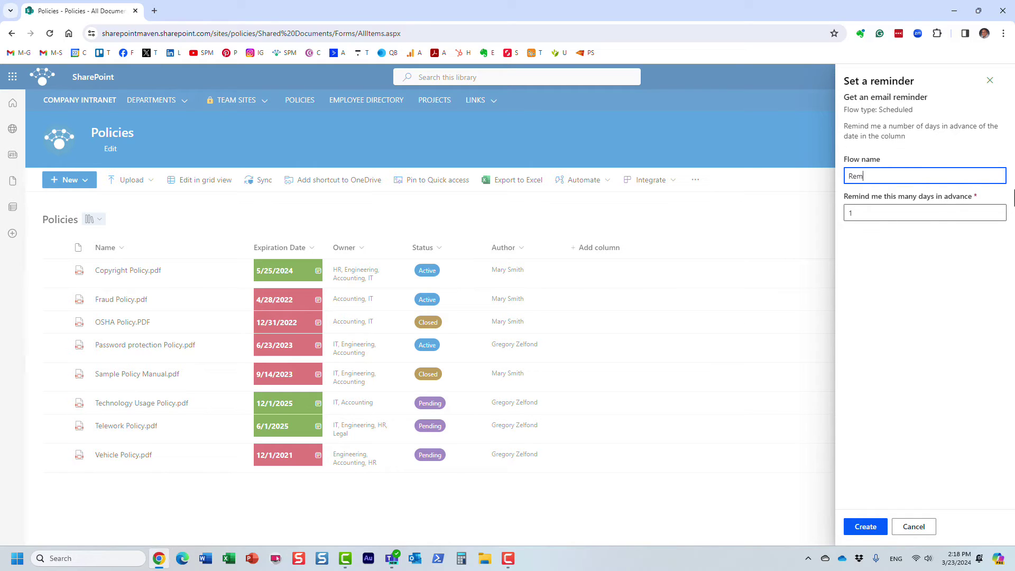
pyautogui.write('inder about soon to be expired policies')
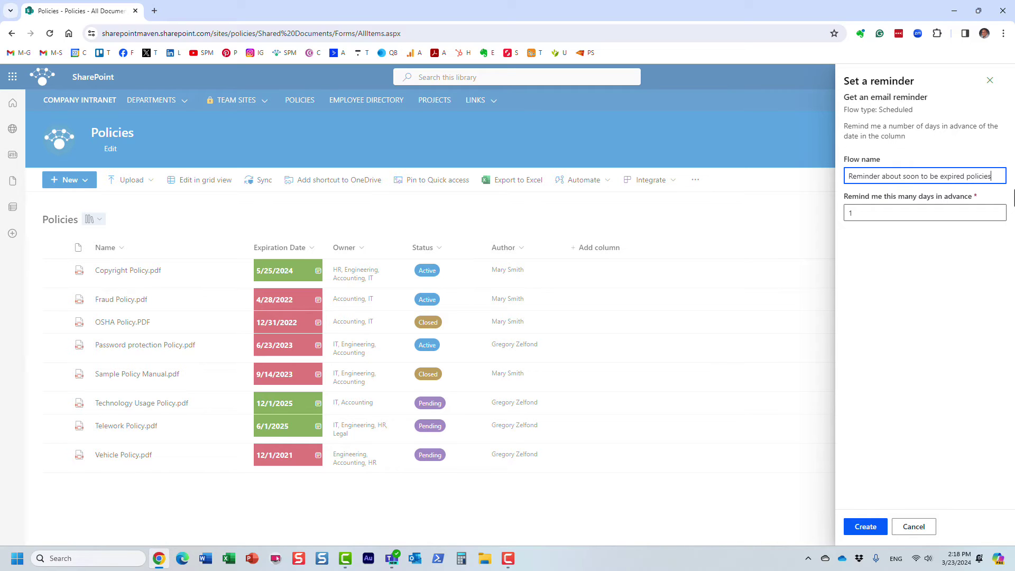
pyautogui.moveTo(875, 215); pyautogui.dragTo(809, 222)
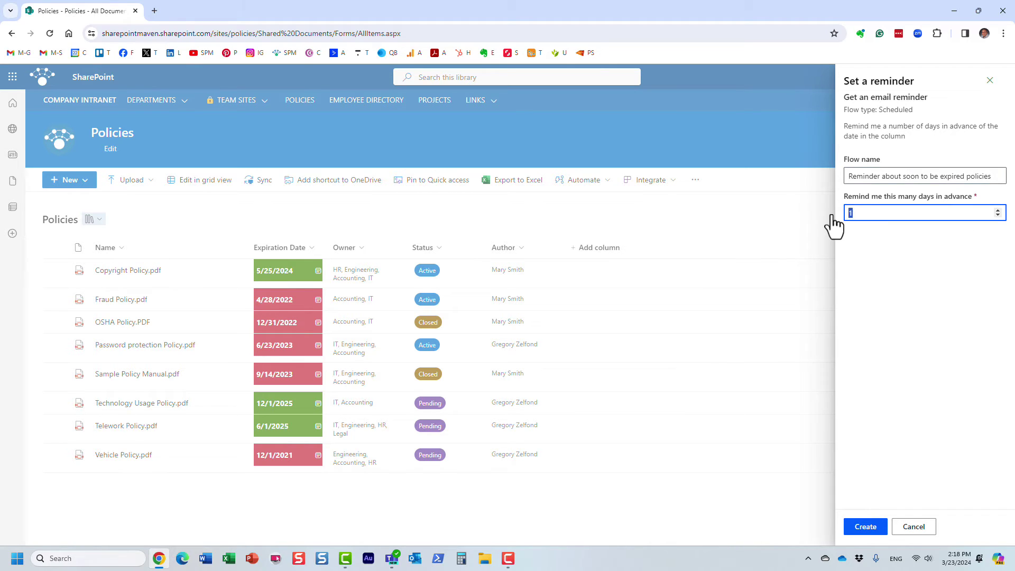
pyautogui.write('30')
pyautogui.click(915, 272)
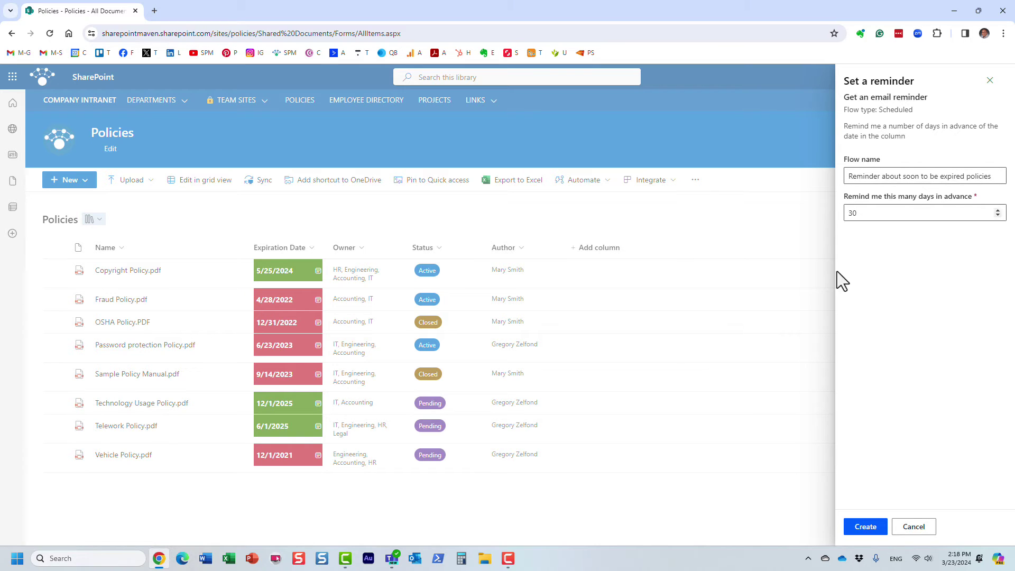
# Create the reminder flow and return to the Policies library
pyautogui.click(866, 529)
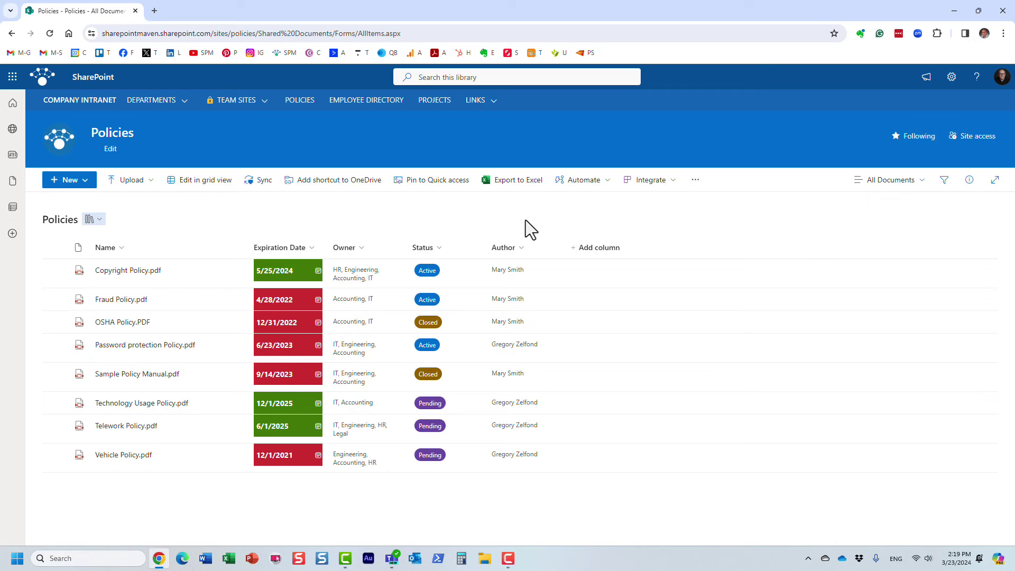
# Open Power Automate in a new tab from the app launcher and view My flows
pyautogui.click(13, 78)
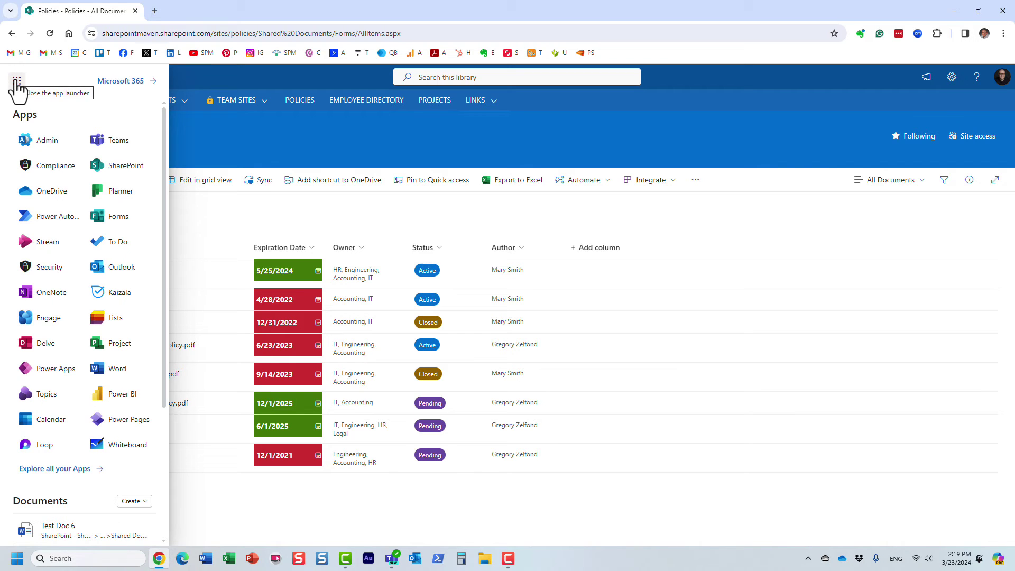
pyautogui.rightClick(43, 217)
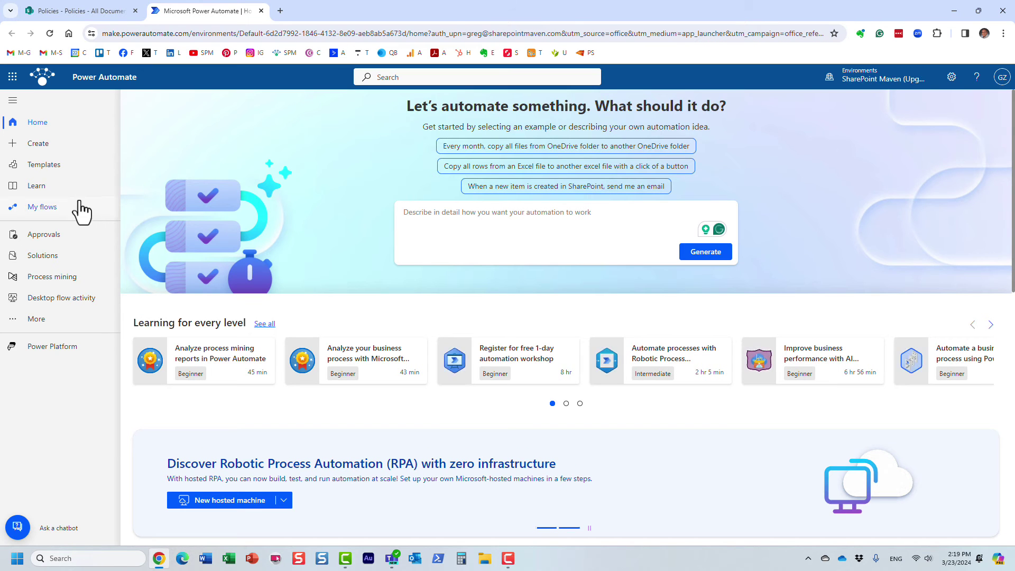
pyautogui.click(49, 209)
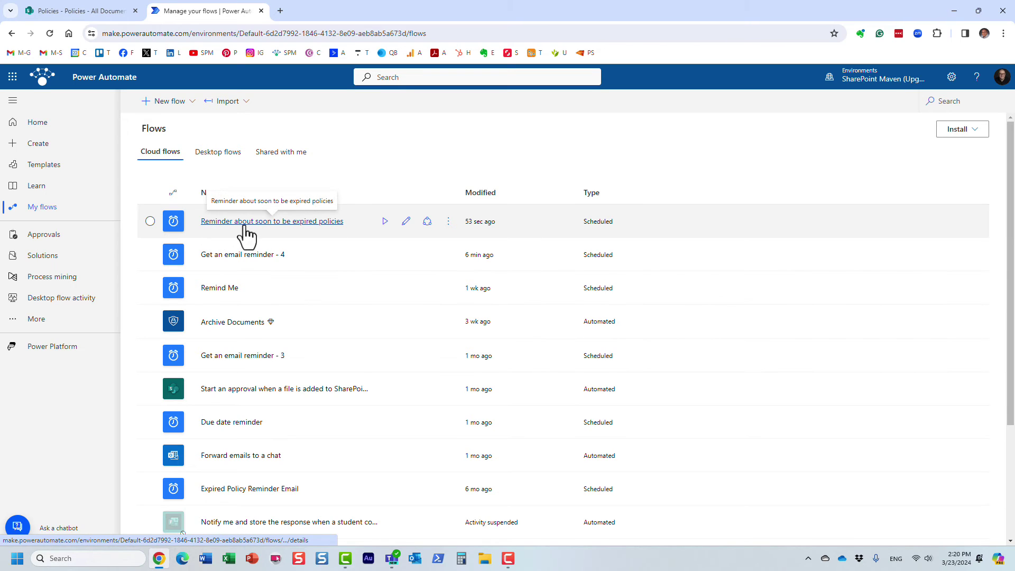
# Open the 'Reminder about soon to be expired policies' flow in the designer
pyautogui.click(408, 231)
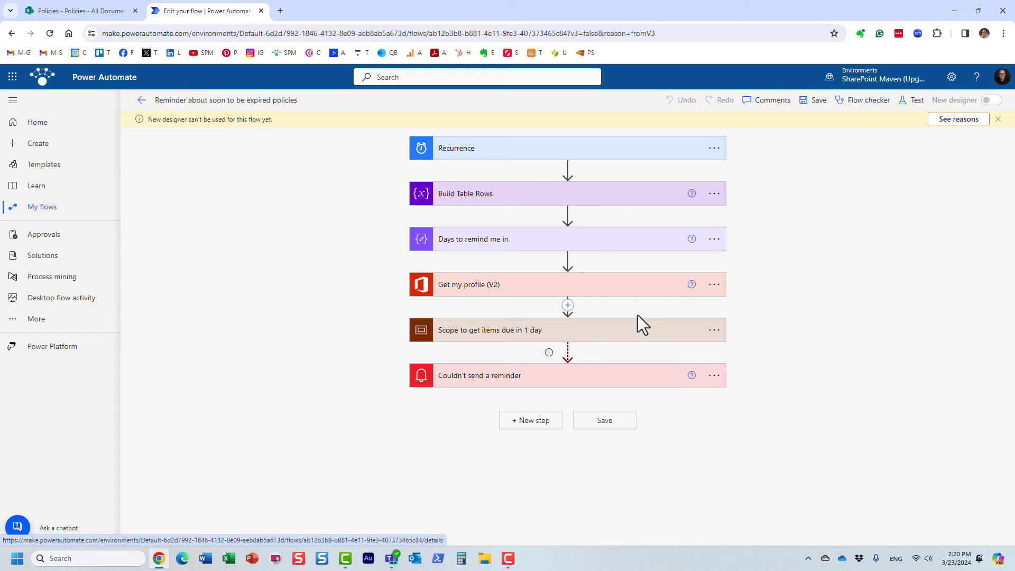
# Expand Days to remind me in (30), the Scope, Condition and reminder email steps to review them
pyautogui.click(592, 244)
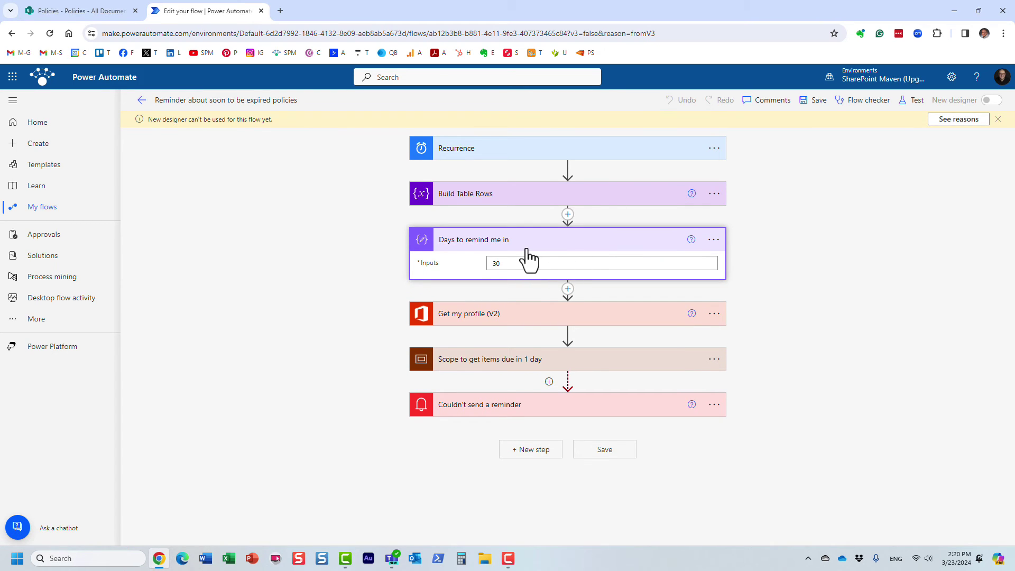
pyautogui.click(516, 410)
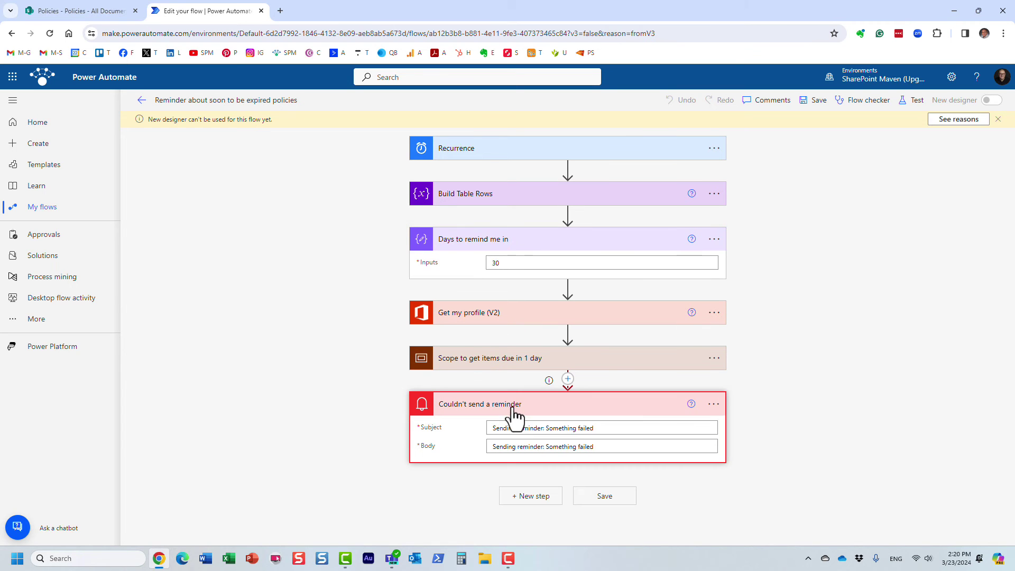
pyautogui.click(495, 362)
pyautogui.scroll(-3, 521, 402)
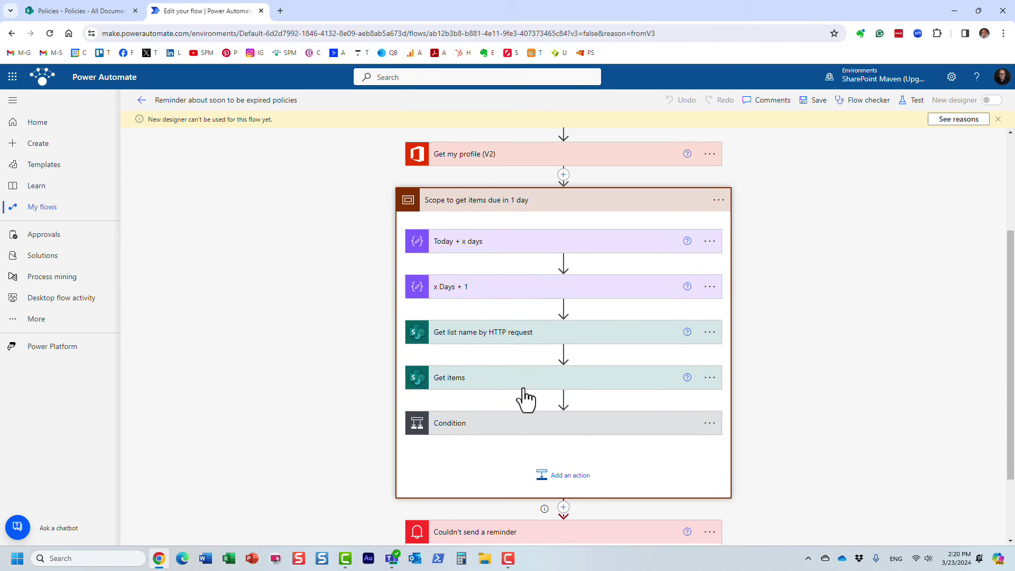
pyautogui.scroll(-2, 529, 386)
pyautogui.click(552, 339)
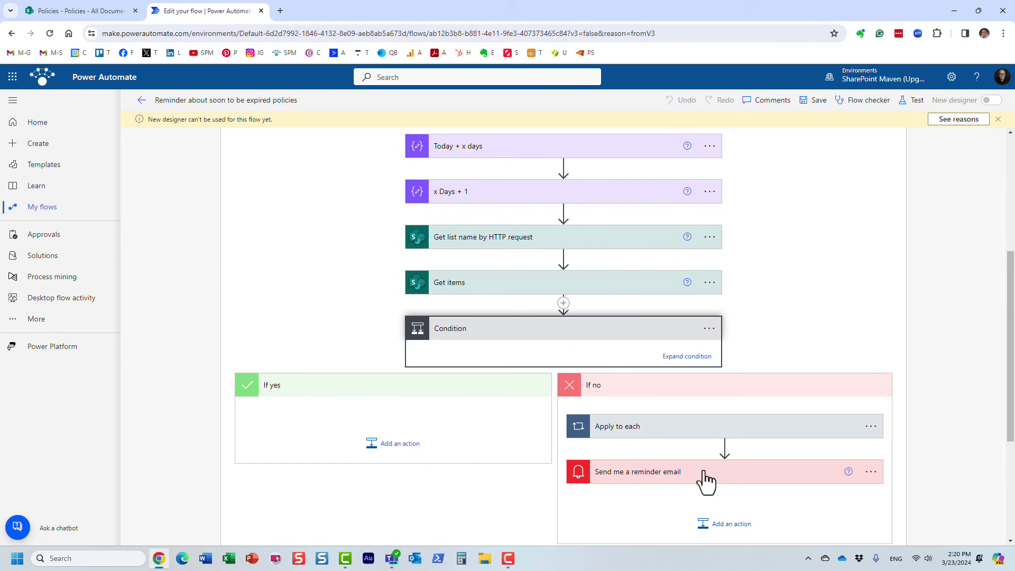
pyautogui.click(652, 475)
pyautogui.scroll(-2, 656, 476)
pyautogui.scroll(4, 508, 421)
pyautogui.scroll(3, 508, 421)
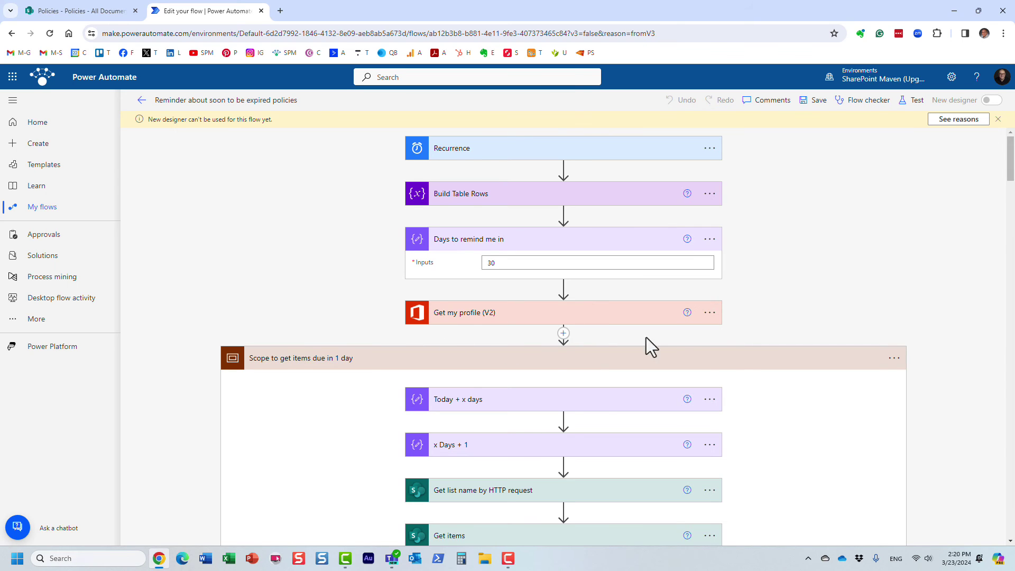
pyautogui.click(564, 334)
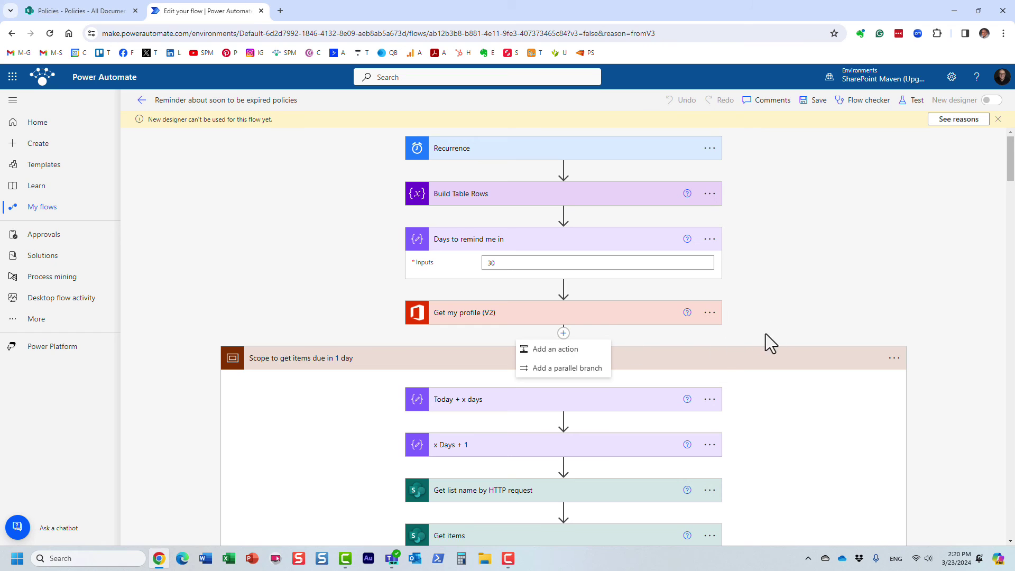
# Go back to the flow's details page, then return to the SharePoint Policies library tab
pyautogui.click(141, 101)
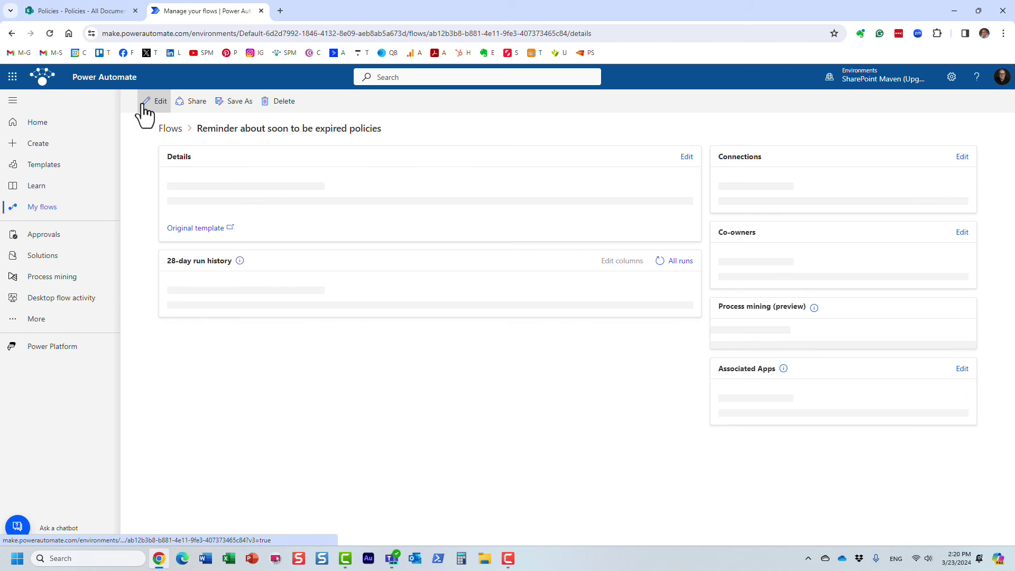
pyautogui.click(79, 11)
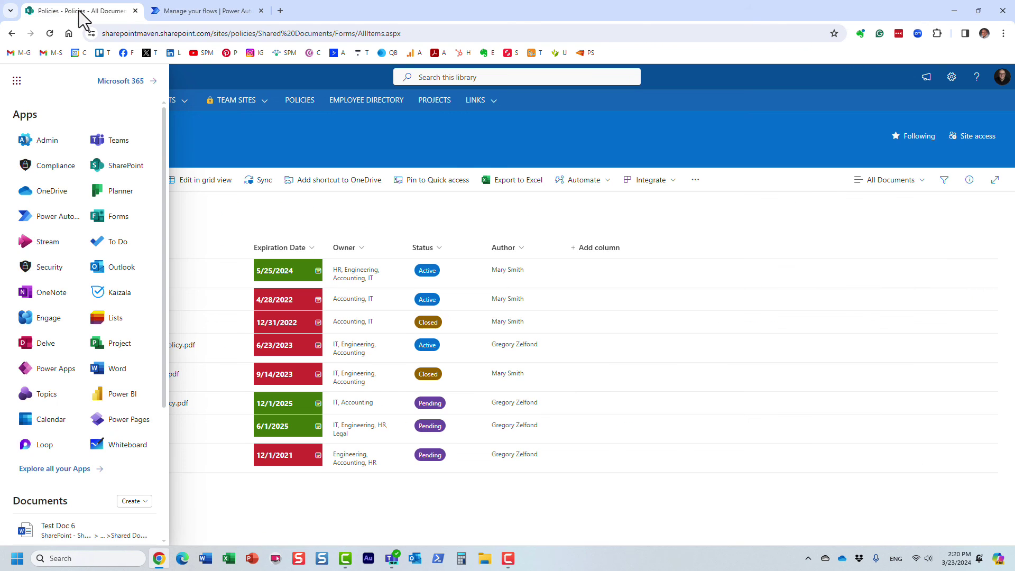
pyautogui.click(541, 220)
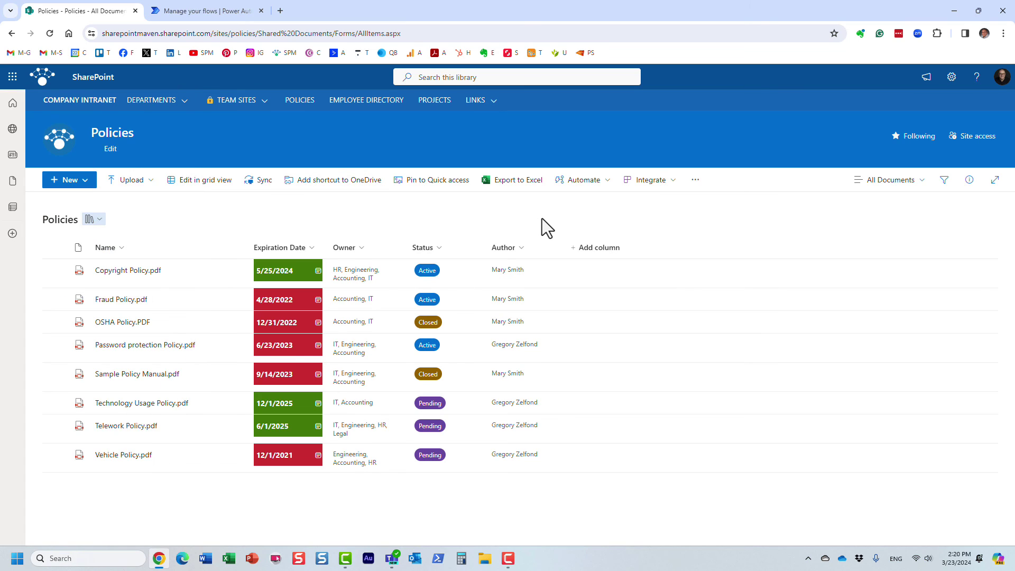